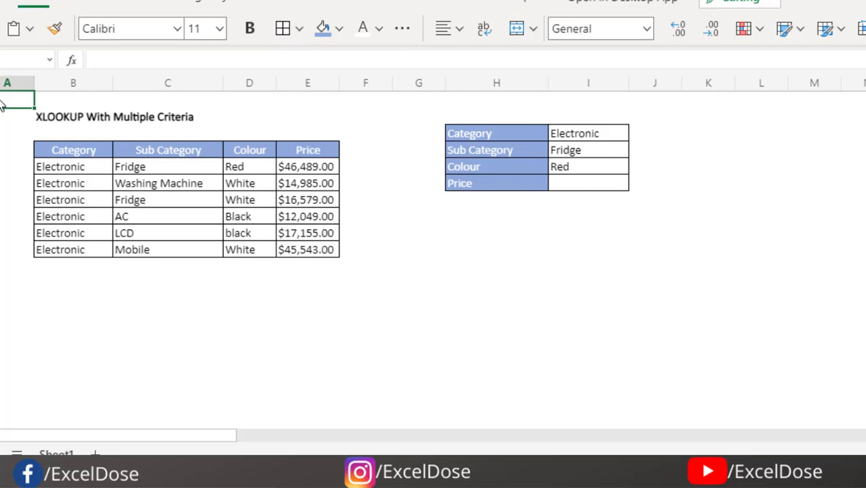
Review the product table and the Electronic, Fridge, Red criteria, then select the Price cell.
left_click_drag(76, 157, 288, 250)
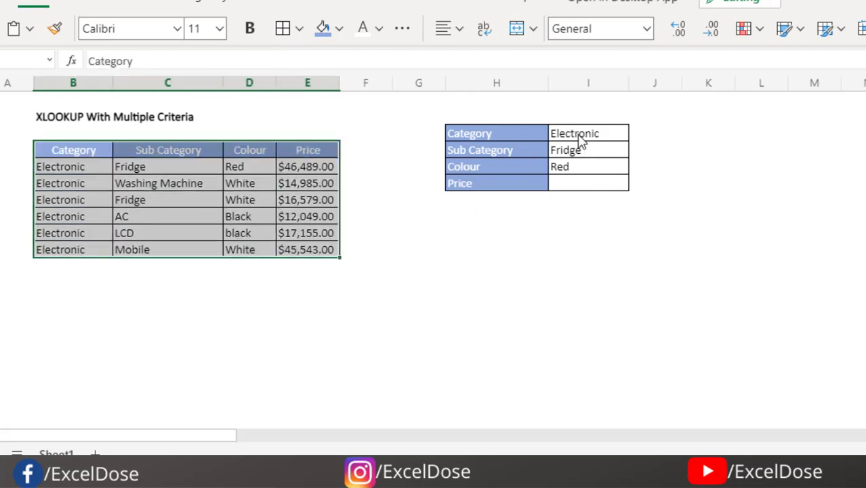
left_click_drag(576, 139, 571, 173)
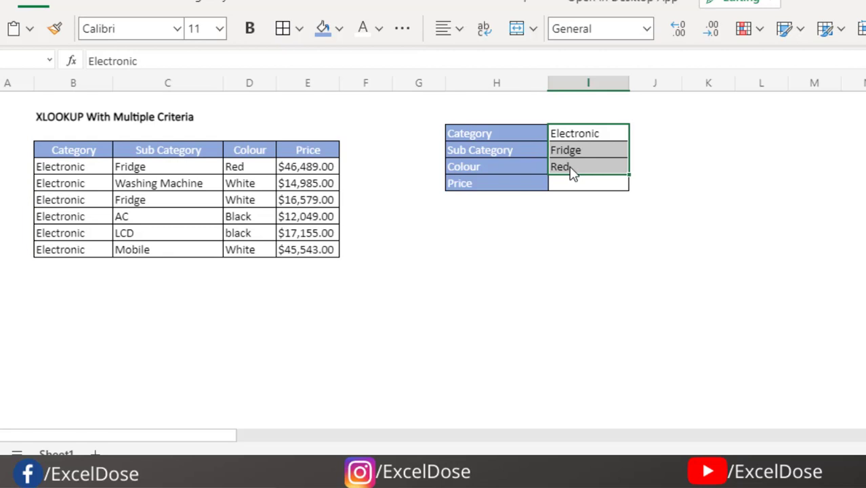
left_click(508, 137)
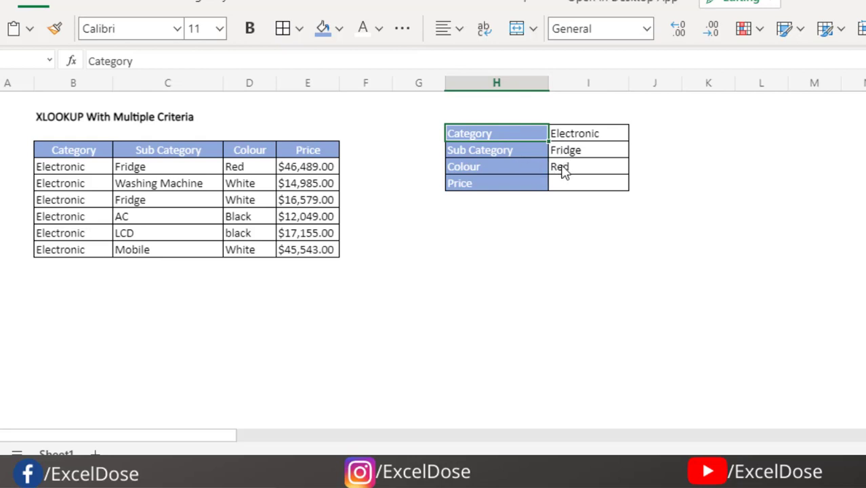
left_click_drag(570, 139, 565, 171)
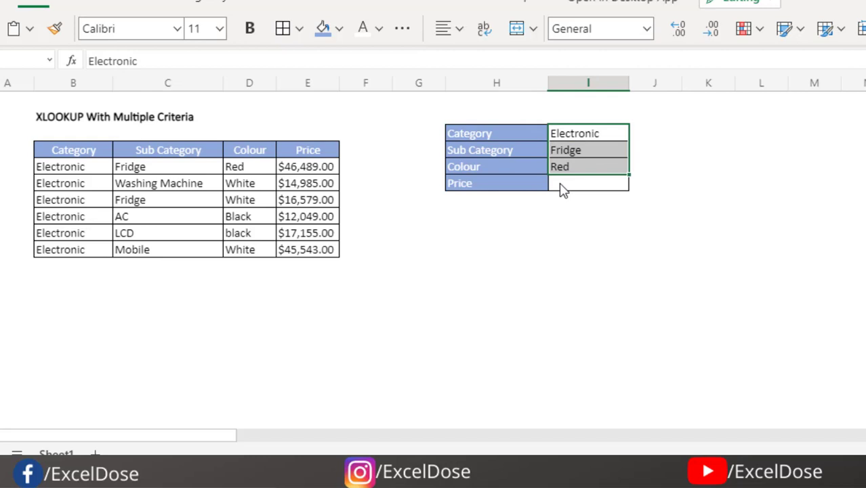
left_click(562, 188)
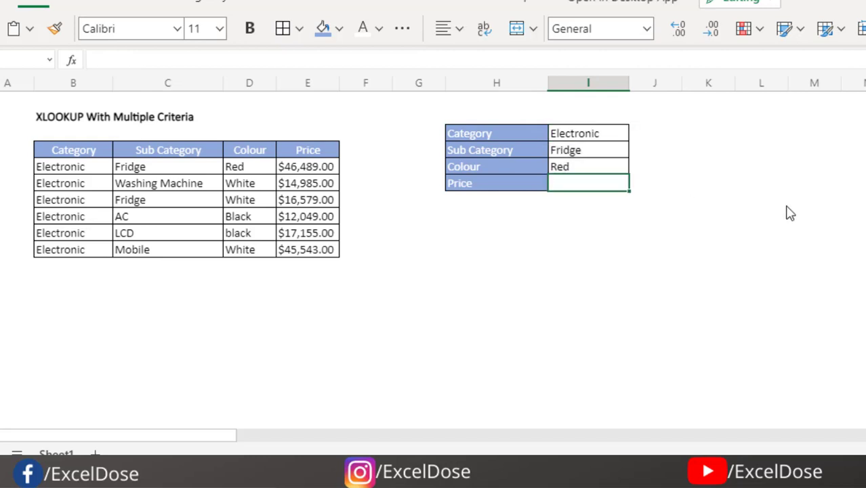
Start the Price formula as =XLOOKUP(I3&I4&I5, using the joined criteria as lookup value.
type("=xl")
key("Tab")
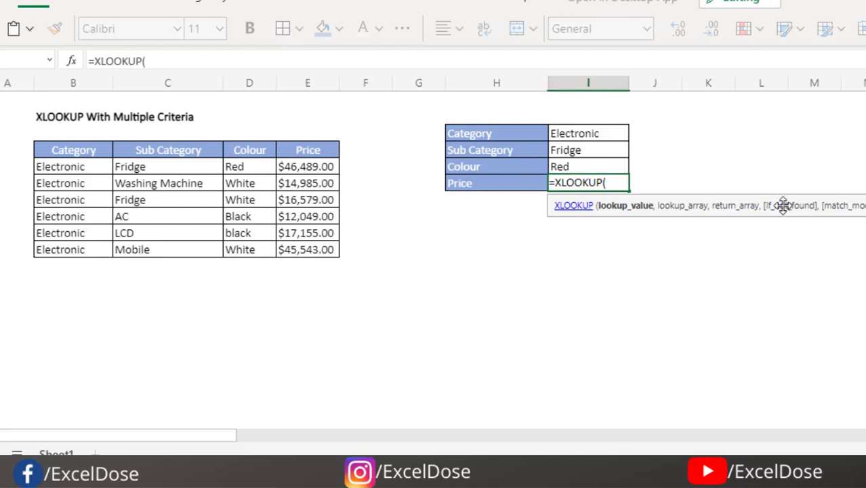
left_click(584, 143)
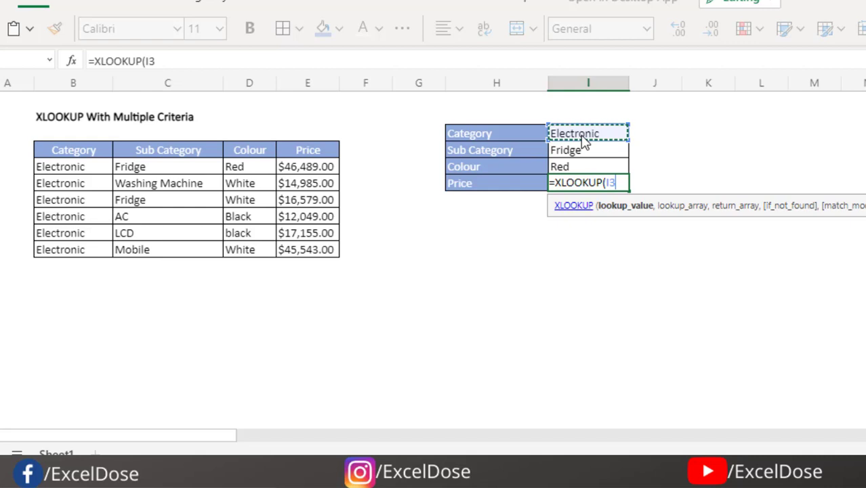
type(",")
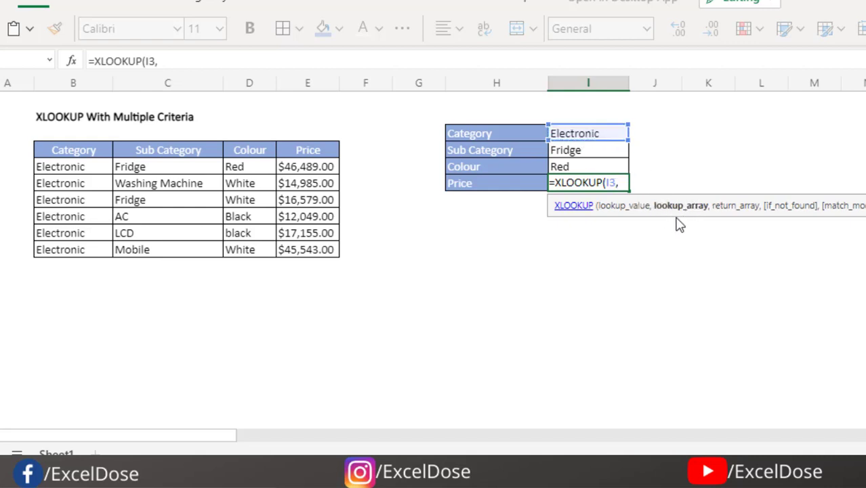
key("BackSpace")
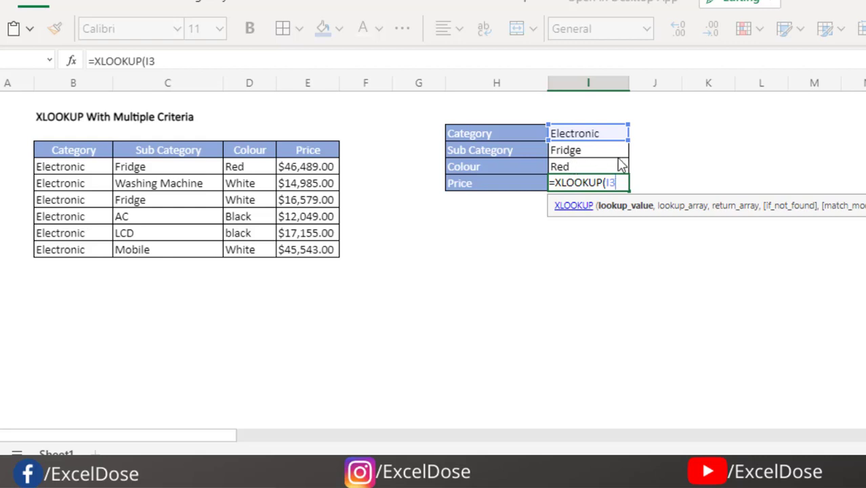
type("&")
left_click(593, 156)
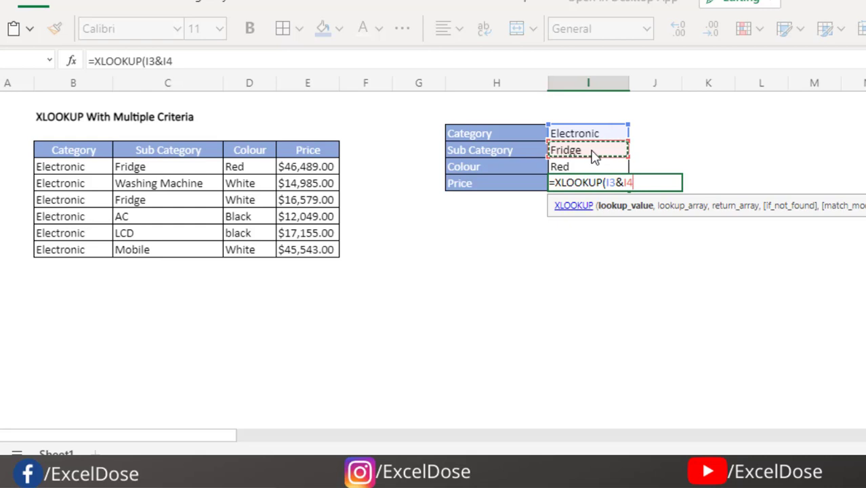
type("&")
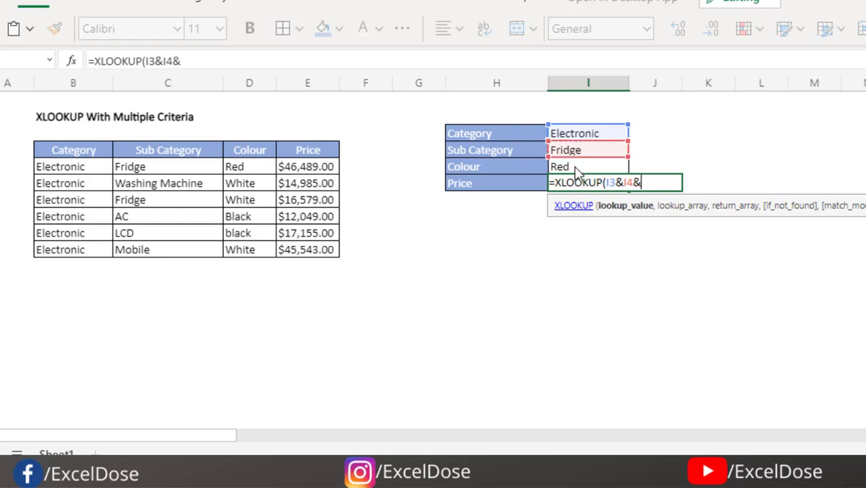
left_click(575, 172)
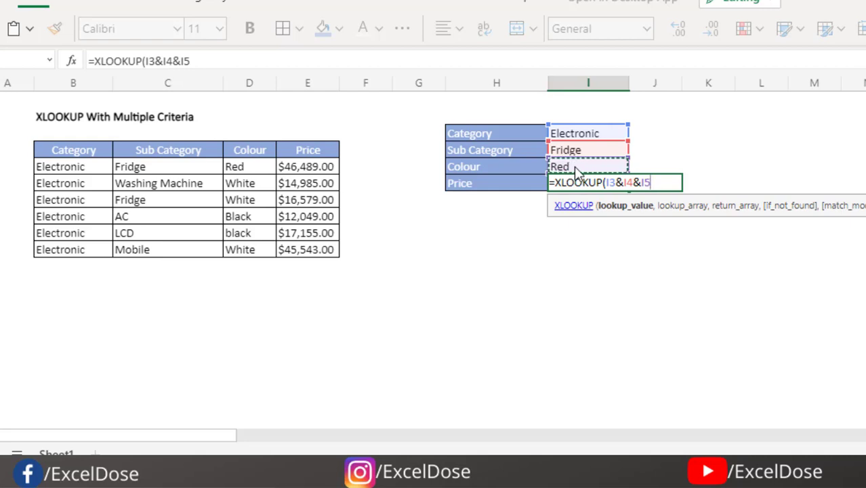
type(",")
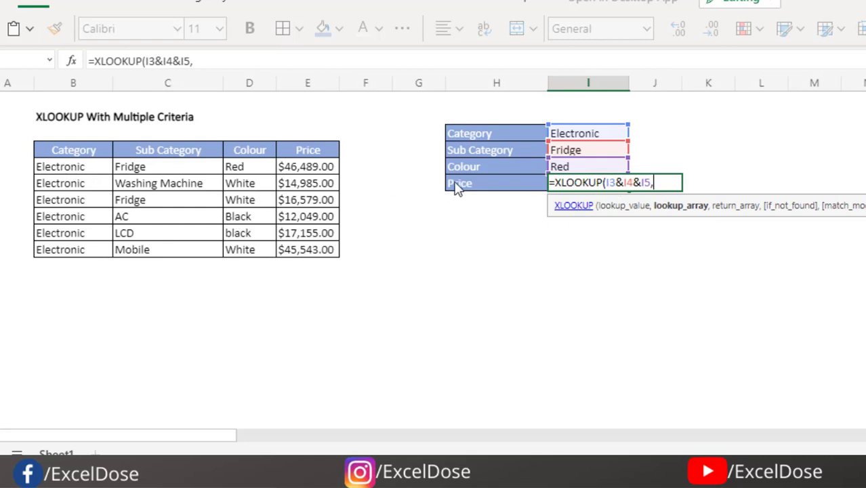
Complete the formula with lookup array B5:B10&C5:C10&D5:D10 and return array E5:E10.
left_click_drag(105, 169, 90, 251)
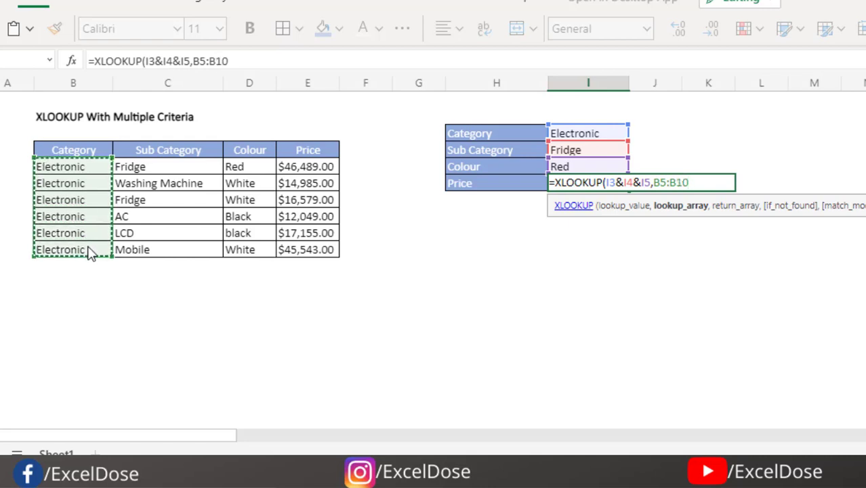
type("&")
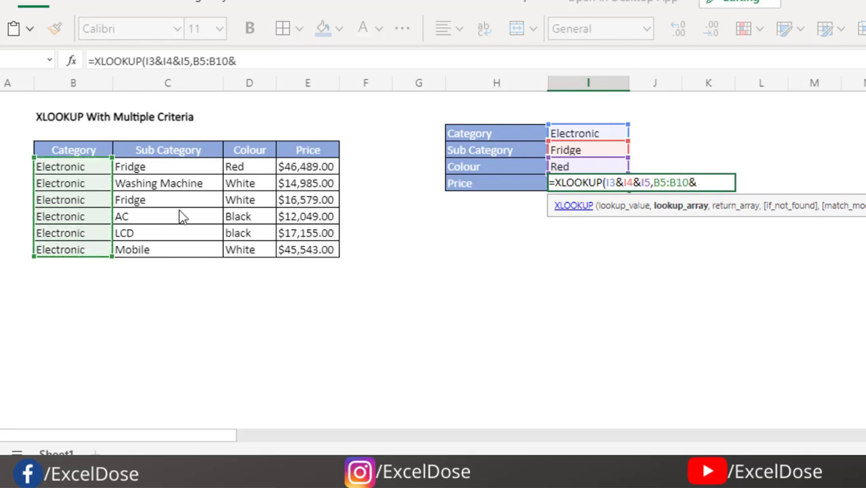
left_click_drag(181, 170, 170, 252)
type("&")
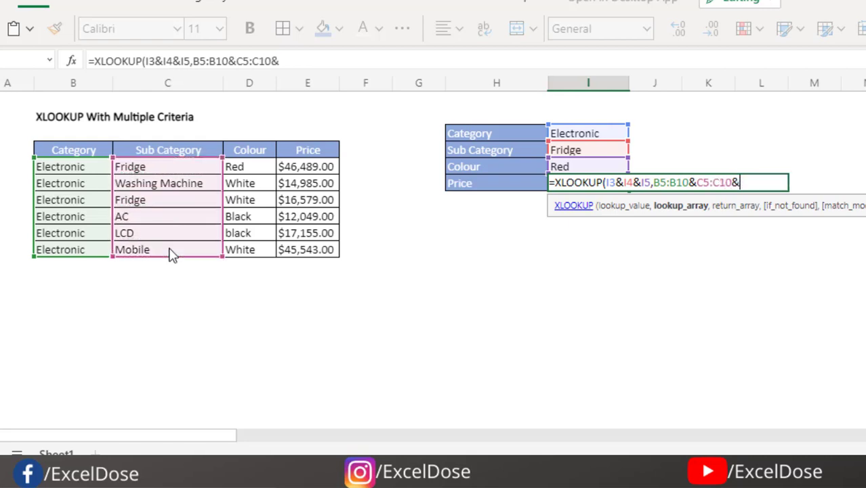
left_click_drag(242, 171, 243, 258)
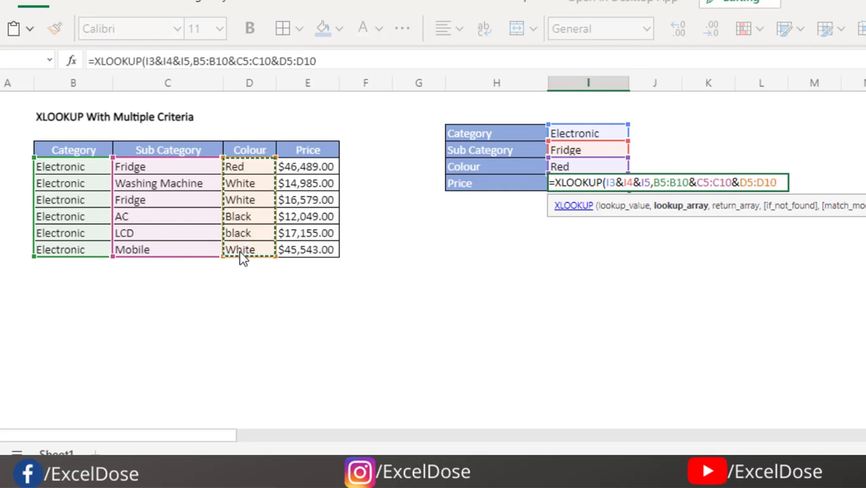
type(",")
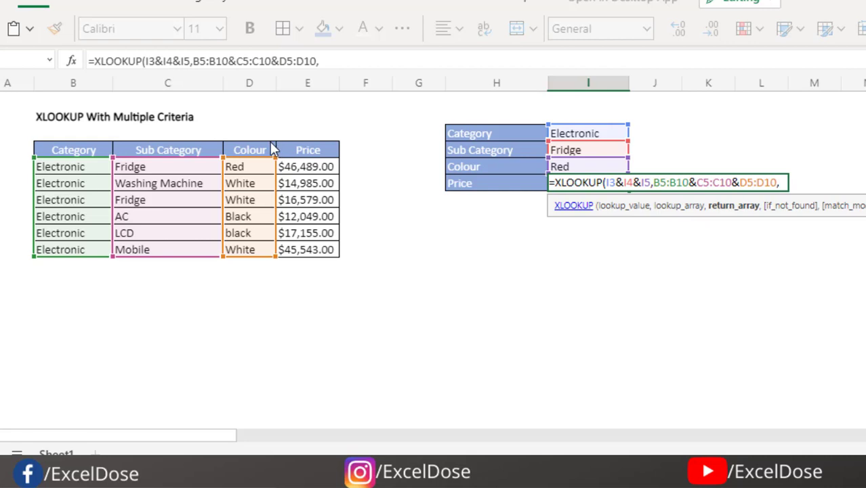
left_click(298, 172)
left_click_drag(298, 172, 300, 252)
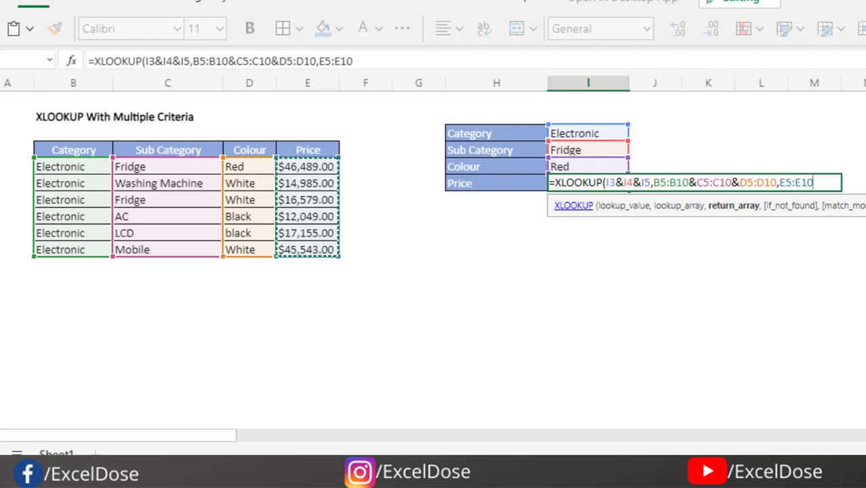
type(")")
key("Return")
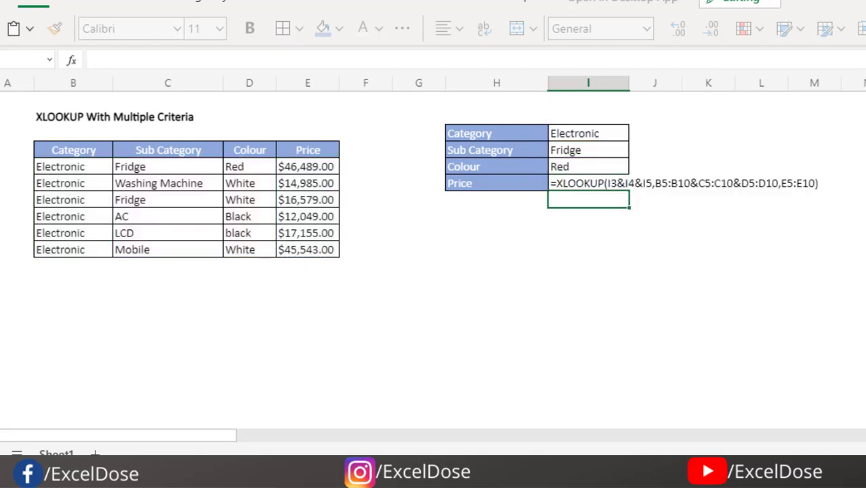
Replace the Red Colour criterion with White and confirm the Price shows $16,579.00.
left_click_drag(574, 144, 568, 188)
left_click(567, 191)
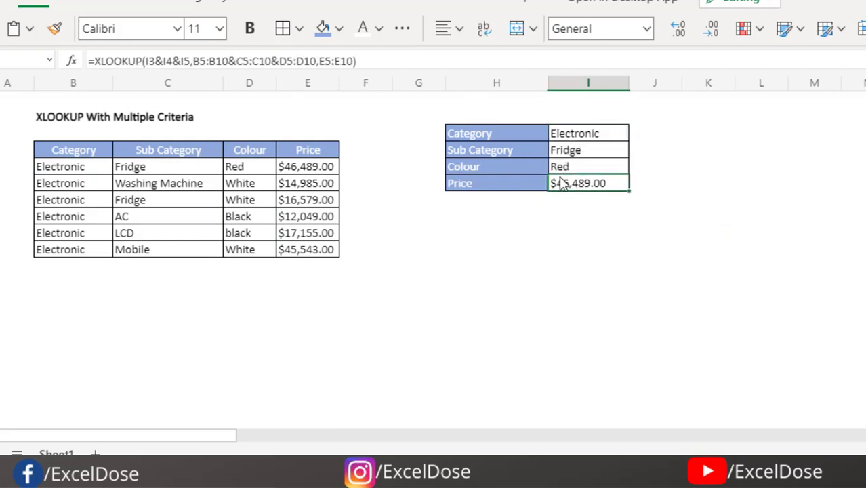
left_click(566, 171)
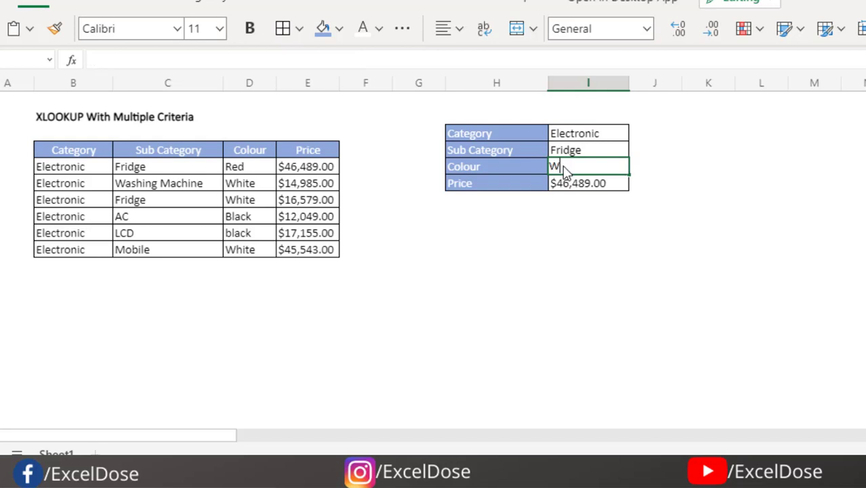
type("White")
key("Return")
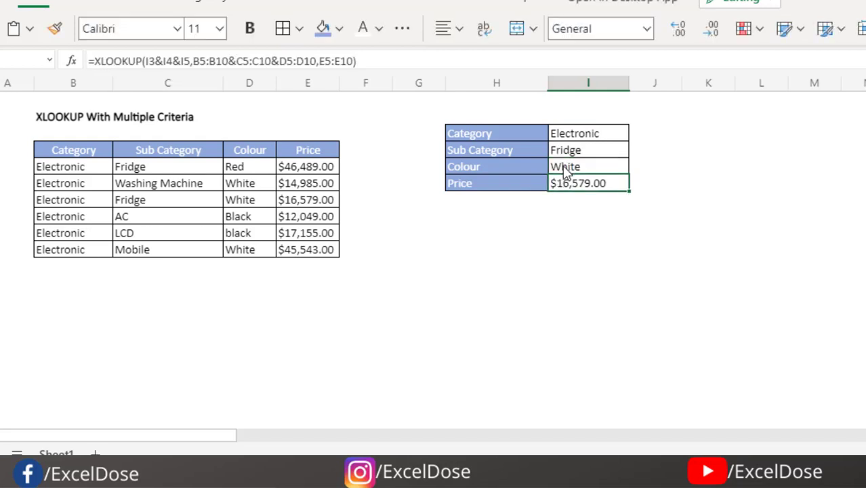
left_click(309, 206)
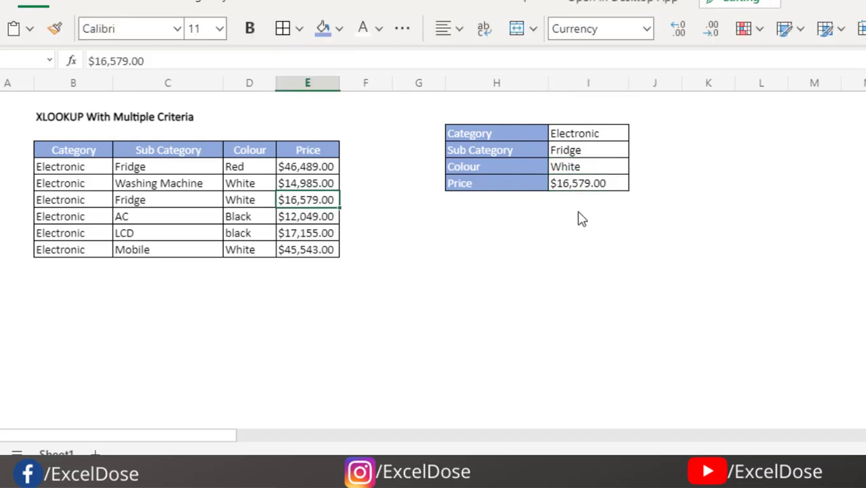
left_click(588, 186)
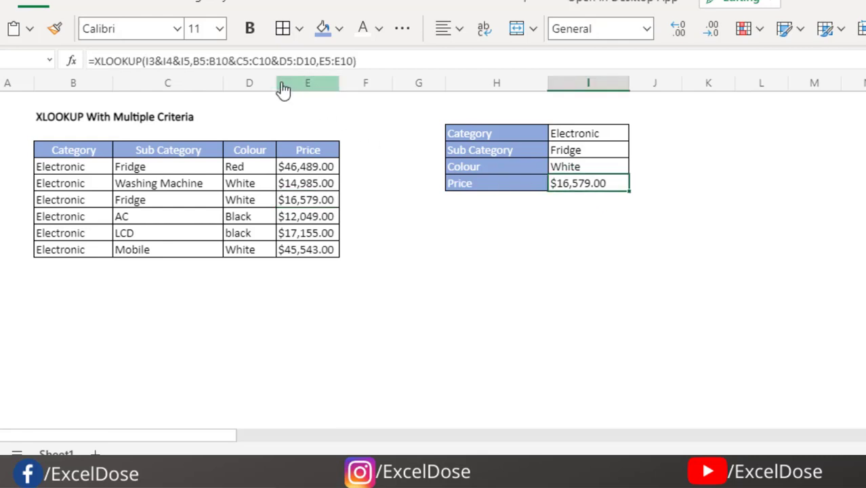
Insert a blank column before the Colour column in the product table.
left_click(245, 84)
right_click(244, 84)
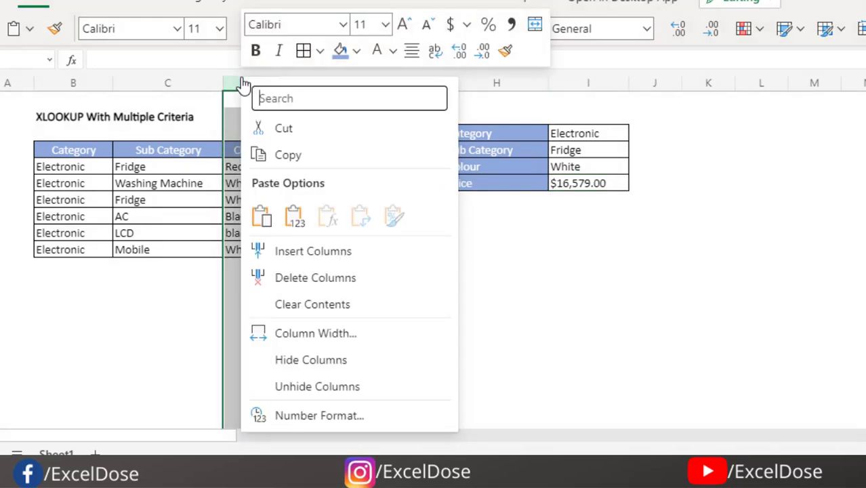
left_click(306, 250)
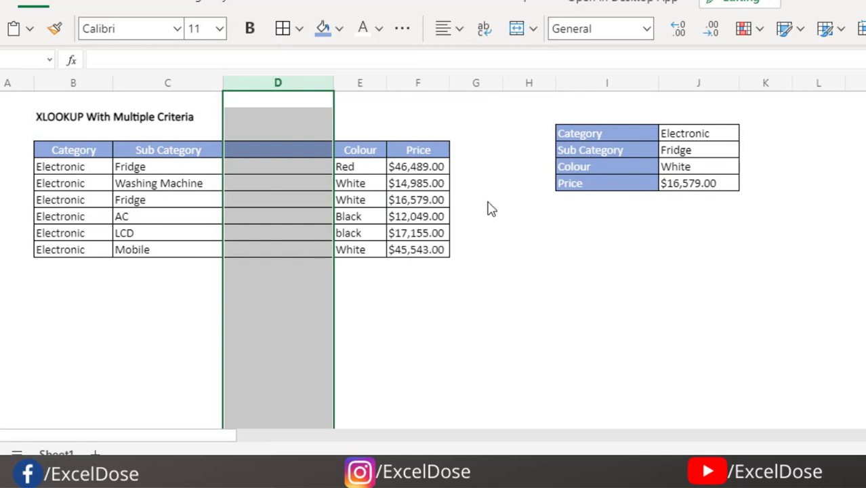
Move the criteria values J3:J6 to H3 and autofit column H.
left_click(685, 191)
left_click_drag(686, 136, 685, 192)
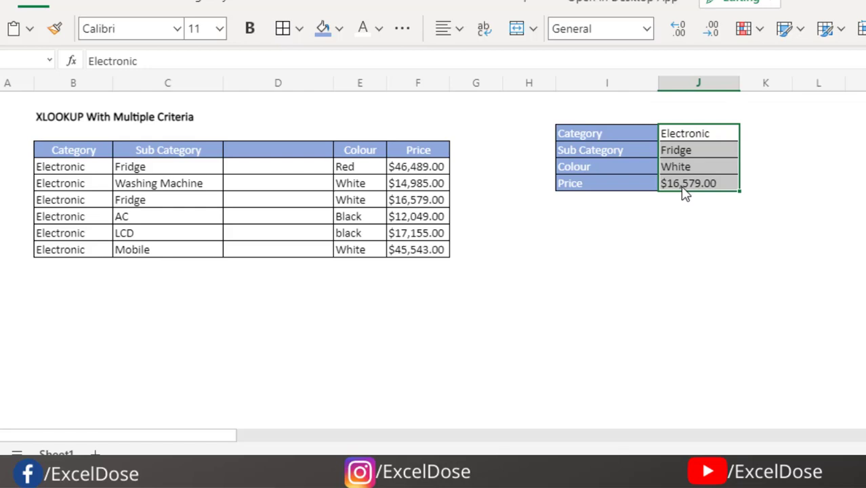
key("ctrl+x")
left_click(522, 136)
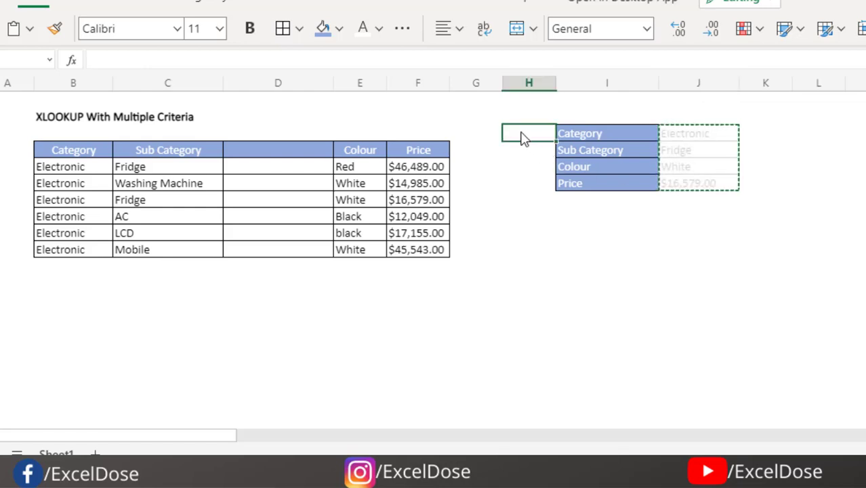
key("ctrl+v")
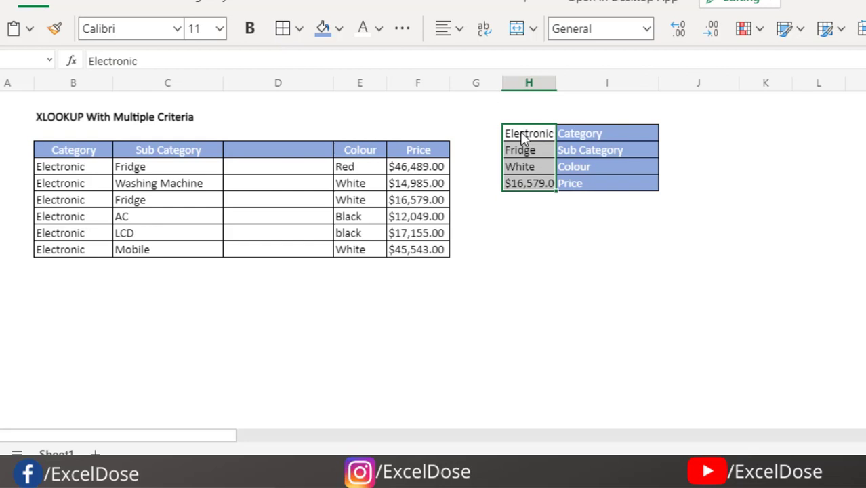
double_click(556, 83)
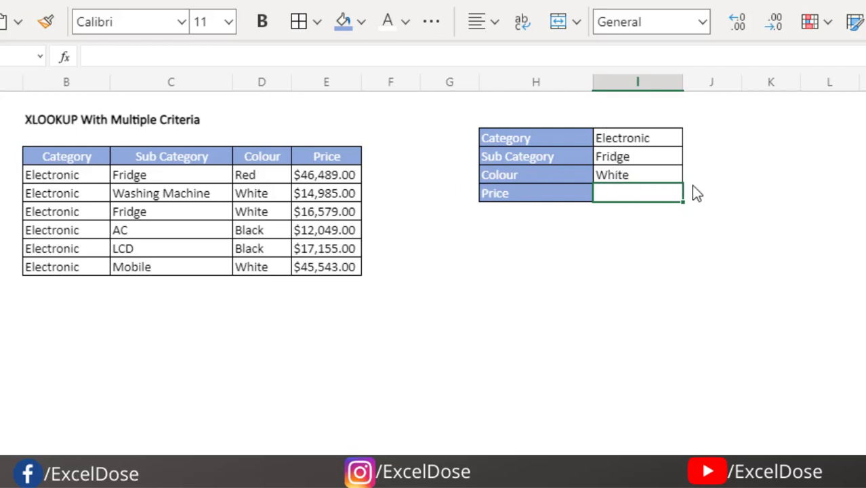
Begin the Price formula as =XLOOKUP(1,(B5:B10=I3)*( testing Category against I3.
type("=xl")
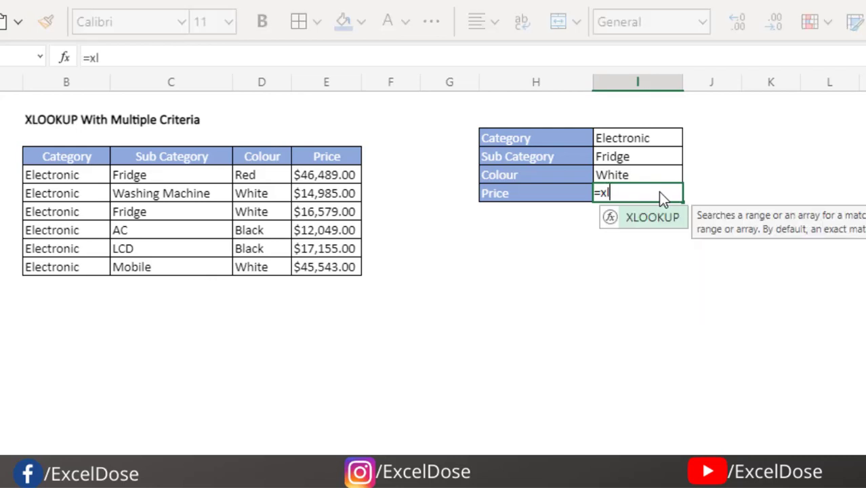
key("Tab")
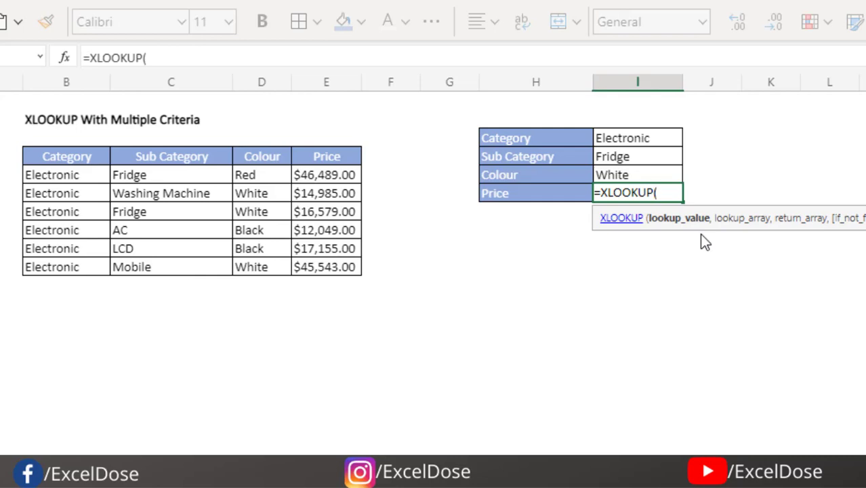
type("1,")
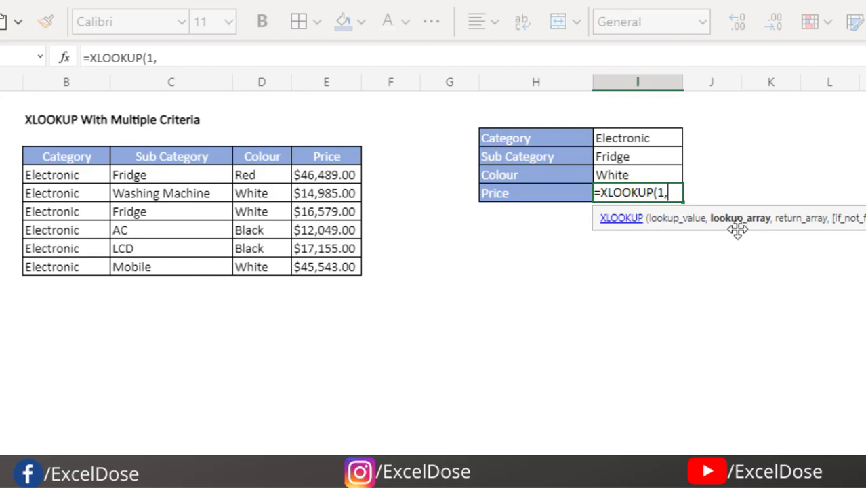
type("(")
left_click_drag(90, 177, 77, 271)
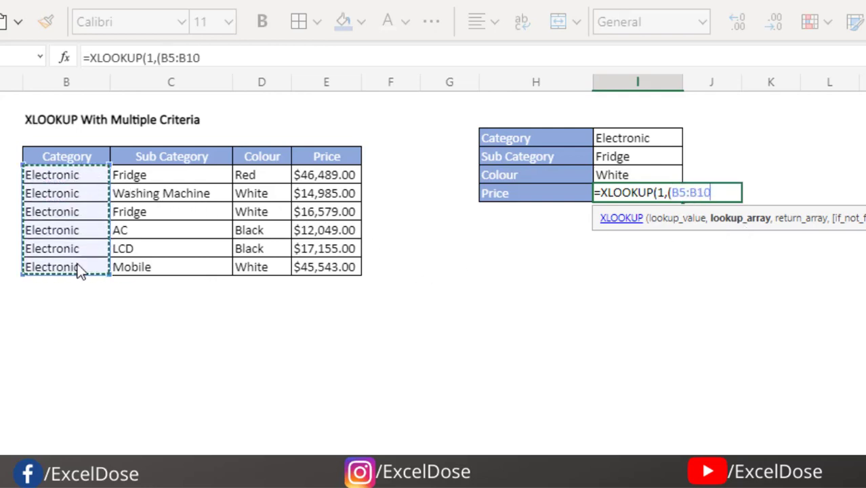
type("=")
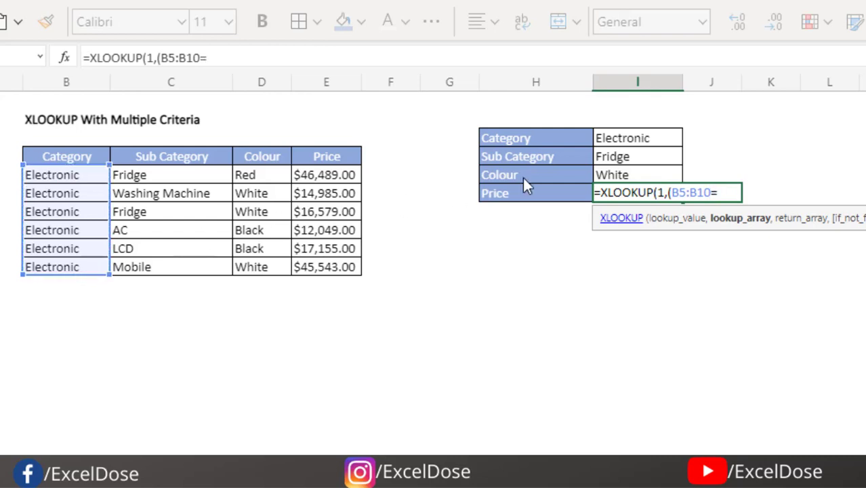
left_click(623, 143)
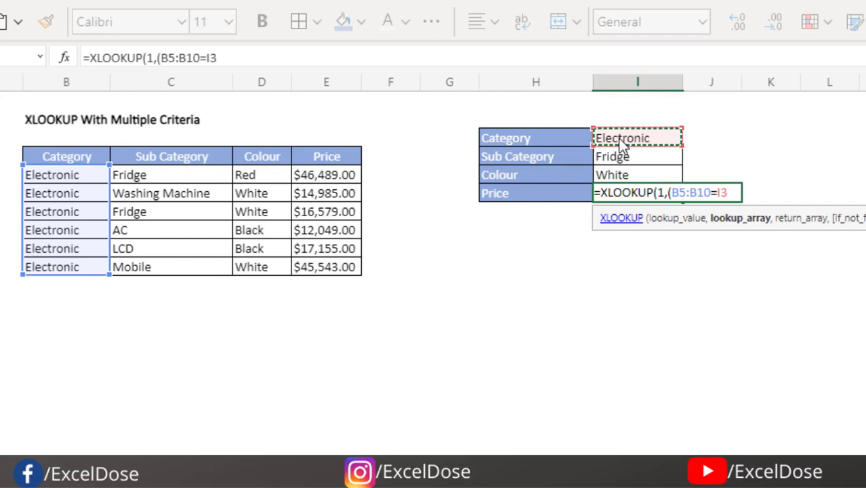
type(")")
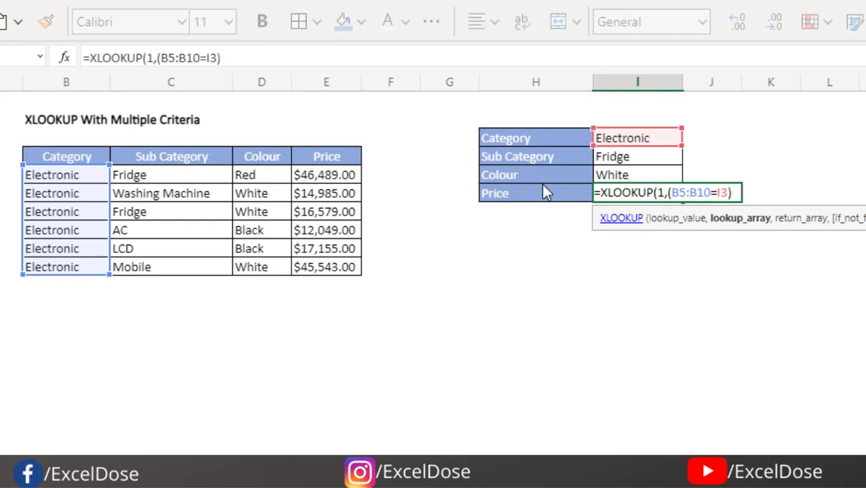
type("*(")
Add the criteria tests (C5:C10=I4) and (D5:D10=I5) to the lookup array.
left_click_drag(173, 177, 167, 266)
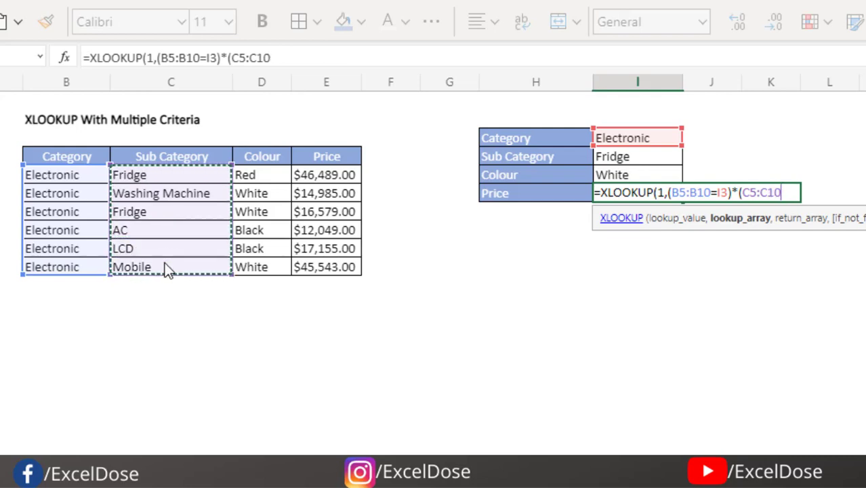
type("=")
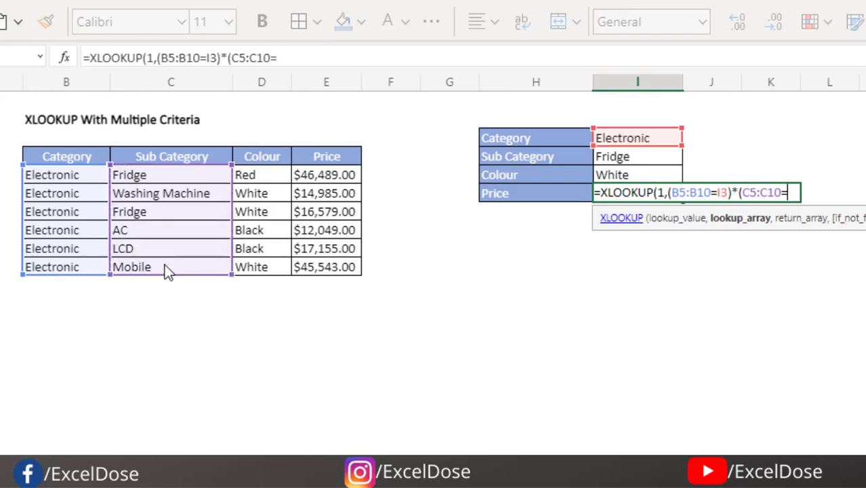
left_click(607, 158)
type(")*")
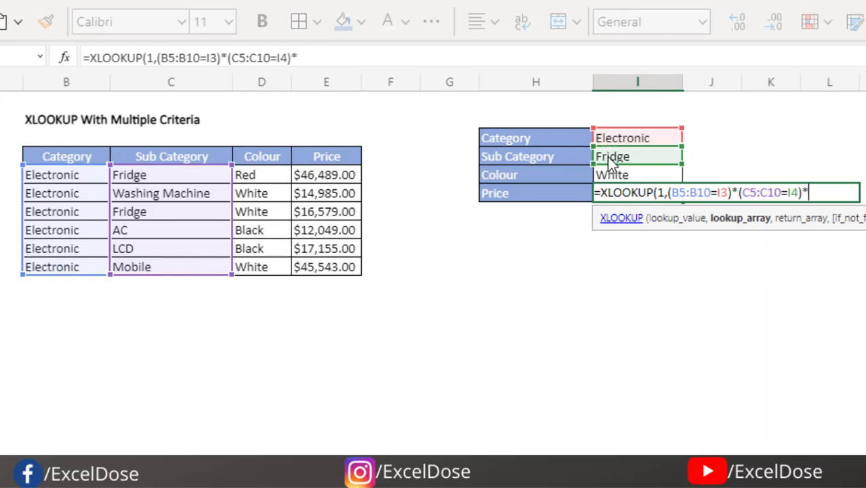
type("(")
left_click_drag(273, 177, 265, 269)
type("=")
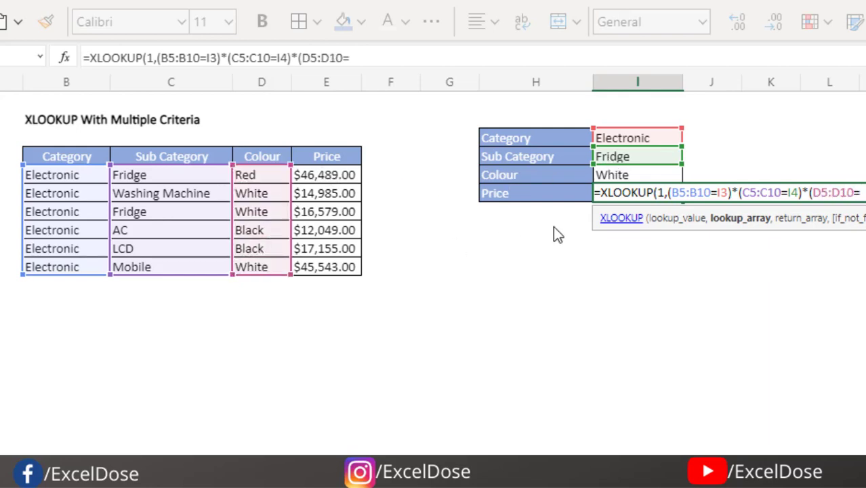
left_click(633, 176)
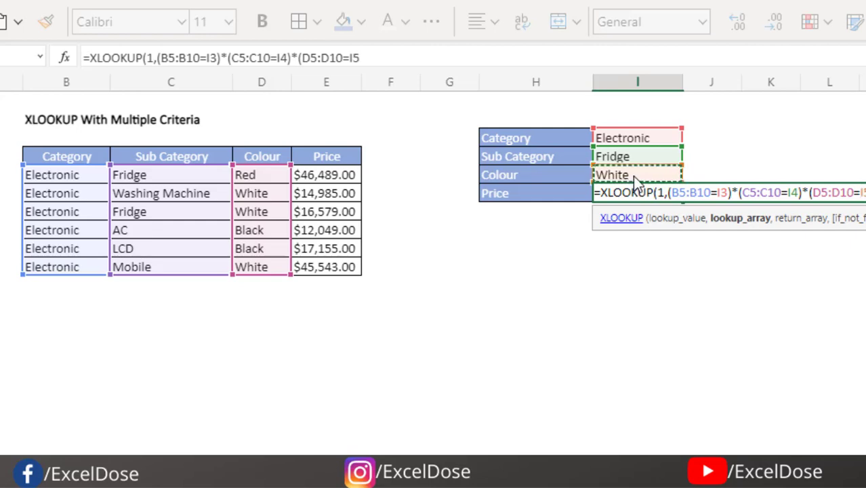
type("),")
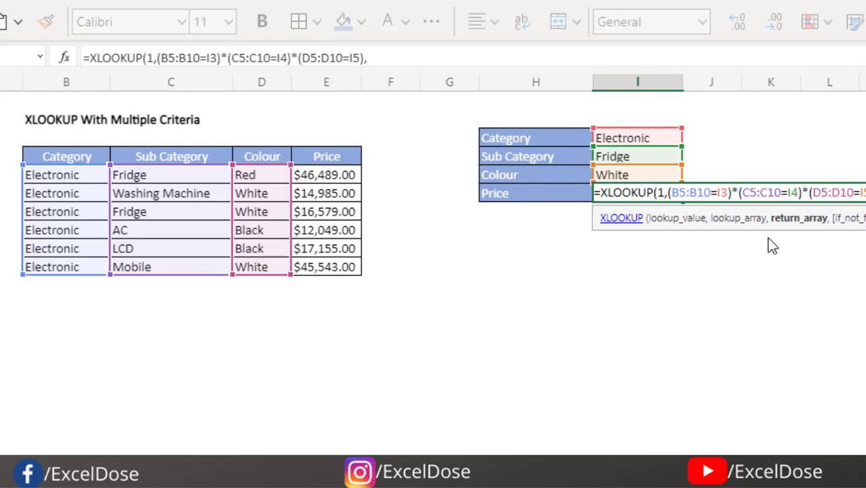
Finish the formula with return array E5:E10 and enter it, giving $16,579.00.
left_click_drag(323, 192, 313, 273)
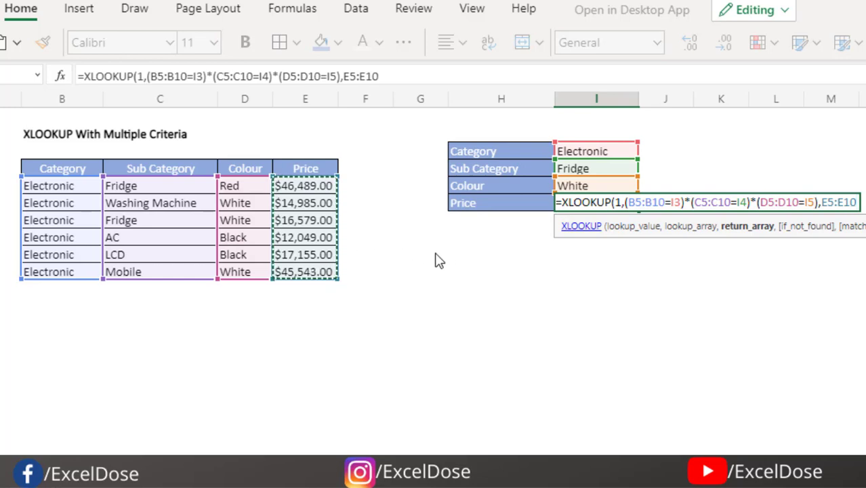
type(")")
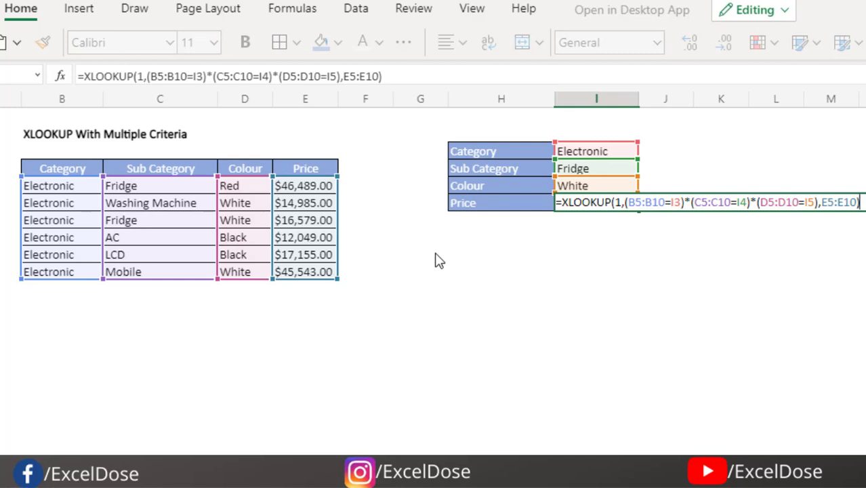
key("Return")
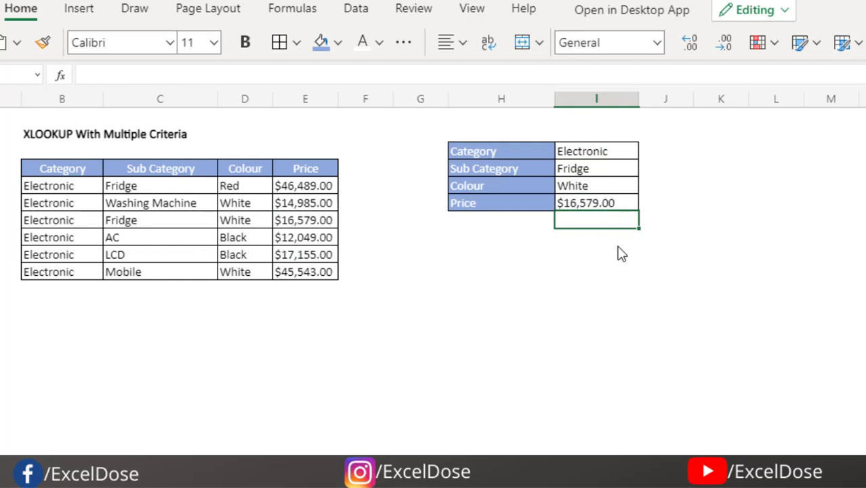
Set the Colour criterion in I5 to Red so the Price recalculates to $46,489.00.
left_click(603, 207)
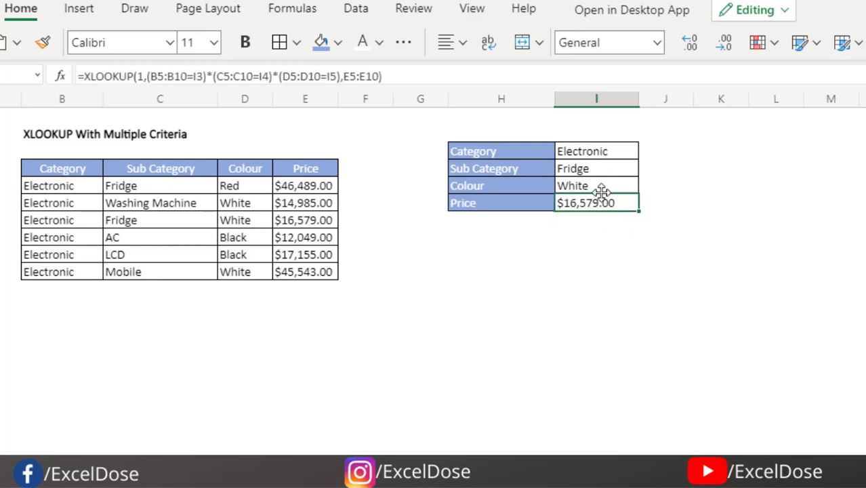
left_click(598, 191)
type("Red")
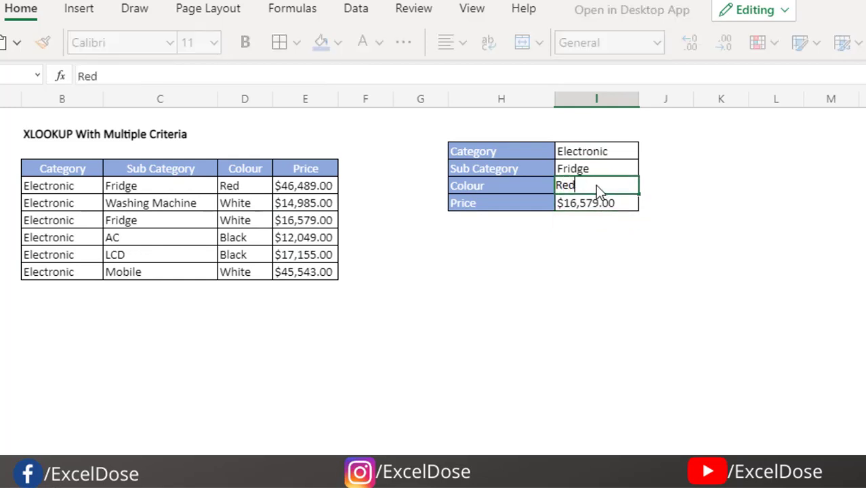
key("Return")
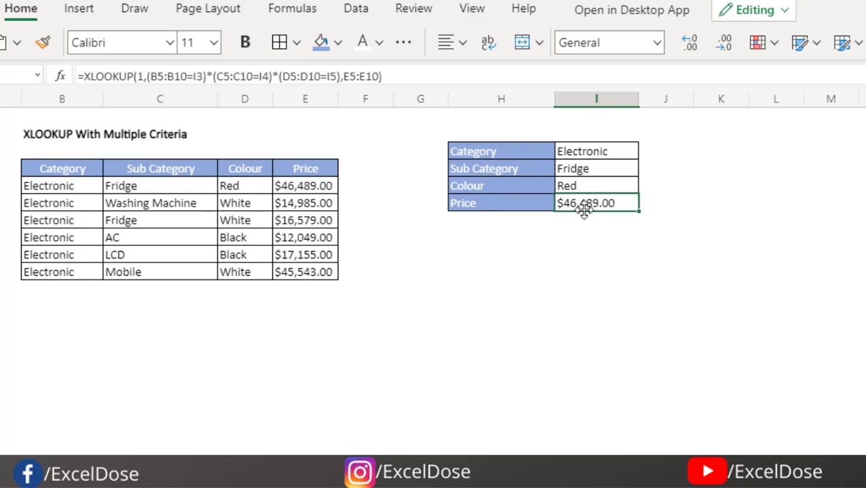